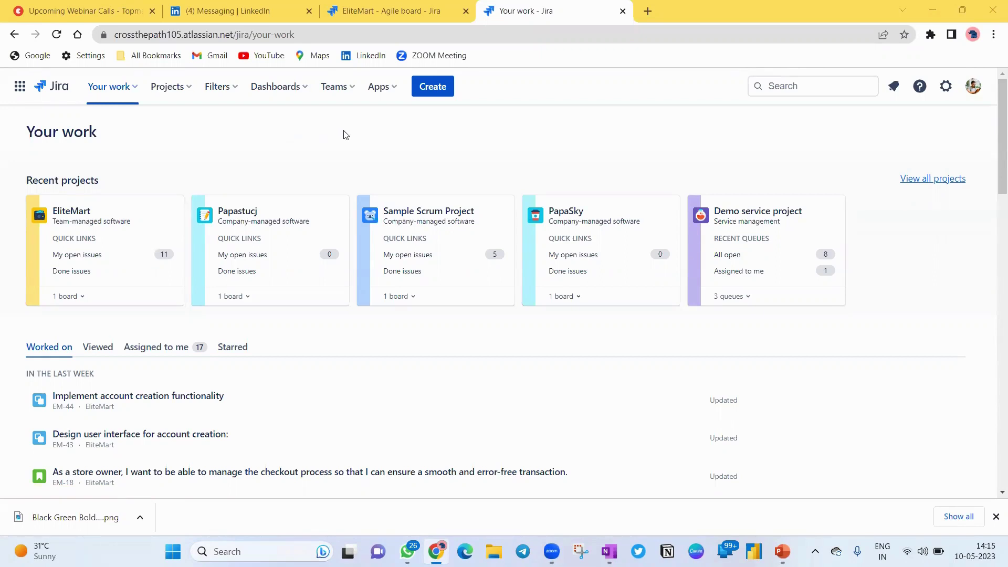
Step: Start creating a new Jira project from the Projects menu
{"action": "left_click", "coordinate": [173, 88]}
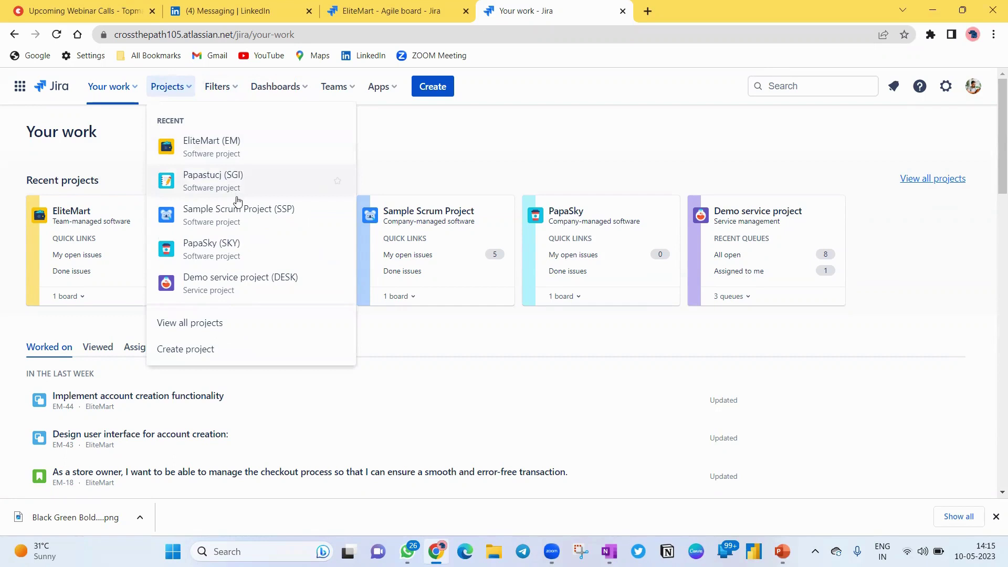
{"action": "left_click", "coordinate": [231, 350]}
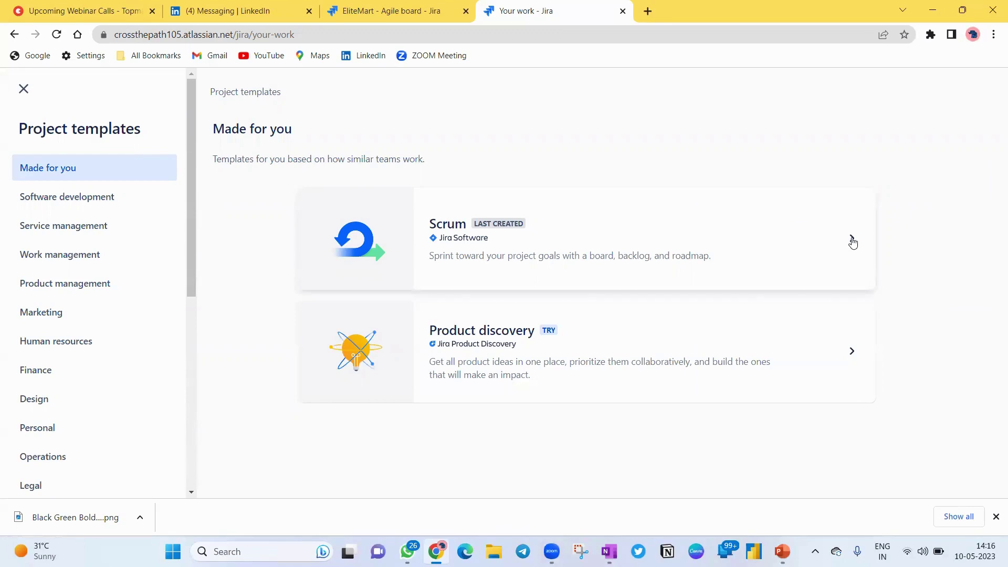
Step: Review the Scrum template's details and go ahead with the Scrum template
{"action": "left_click", "coordinate": [835, 245]}
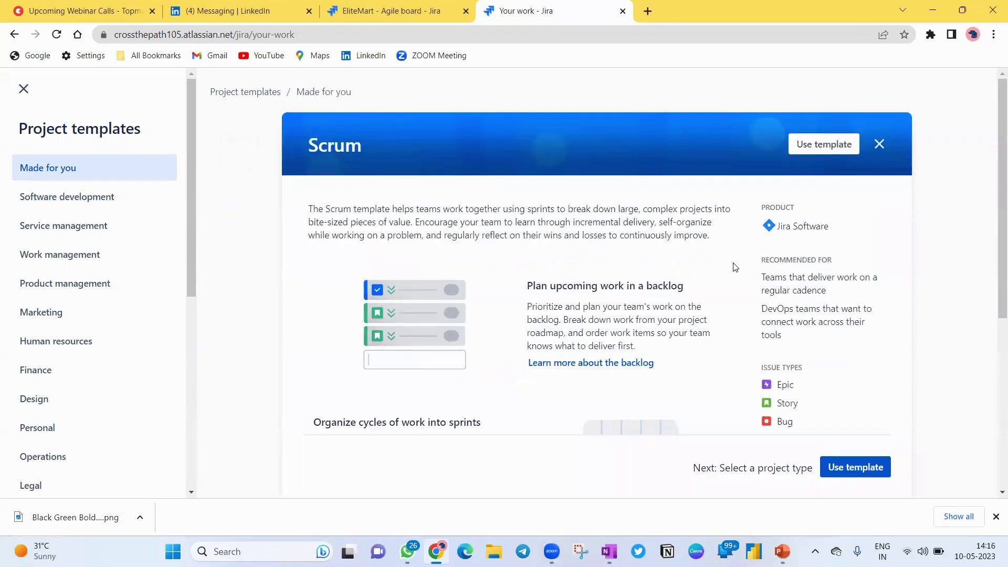
{"action": "scroll", "coordinate": [733, 265], "scroll_direction": "down", "scroll_amount": 2}
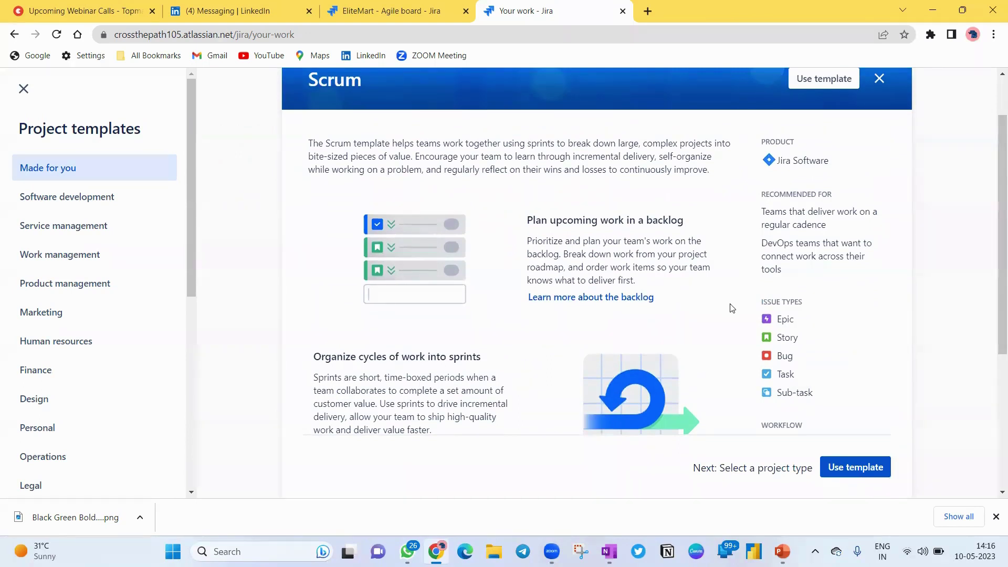
{"action": "scroll", "coordinate": [732, 310], "scroll_direction": "down", "scroll_amount": 2}
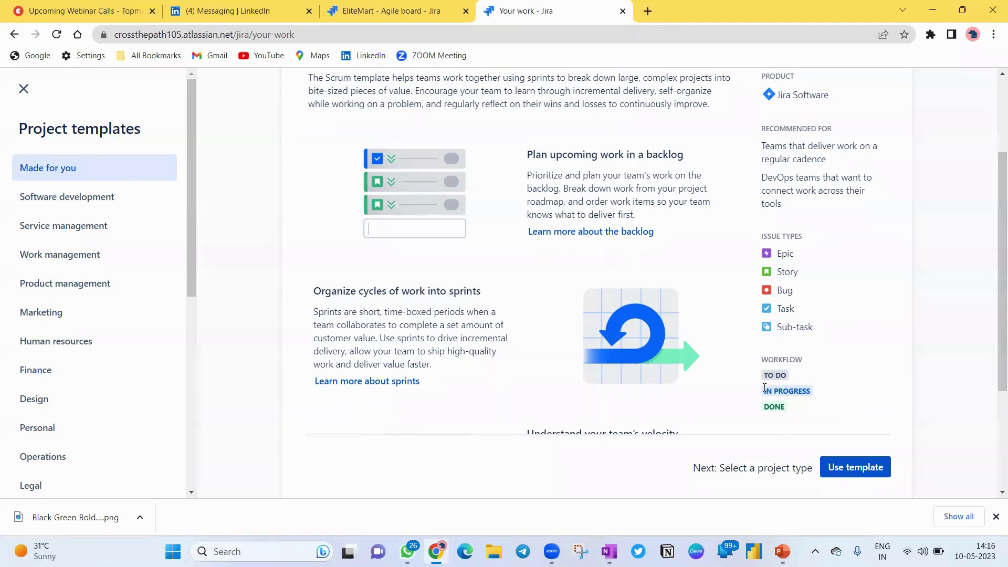
{"action": "scroll", "coordinate": [741, 374], "scroll_direction": "down", "scroll_amount": 1}
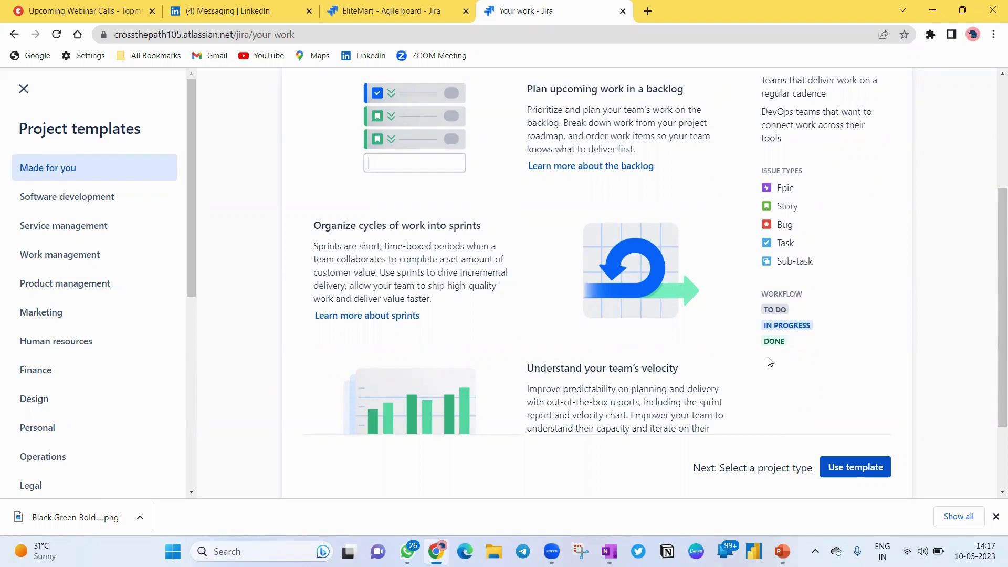
{"action": "scroll", "coordinate": [809, 410], "scroll_direction": "down", "scroll_amount": 1}
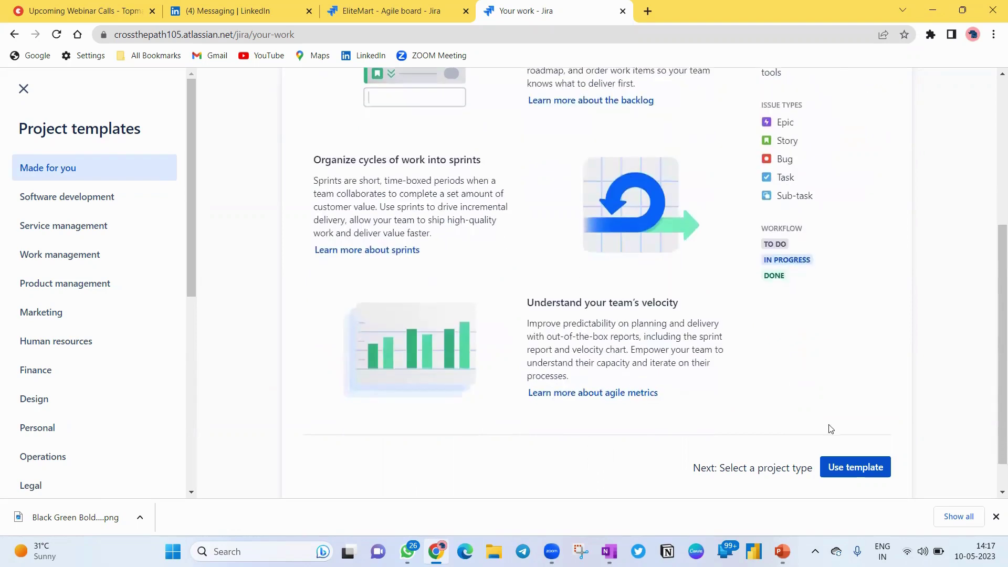
{"action": "scroll", "coordinate": [824, 417], "scroll_direction": "up", "scroll_amount": 1}
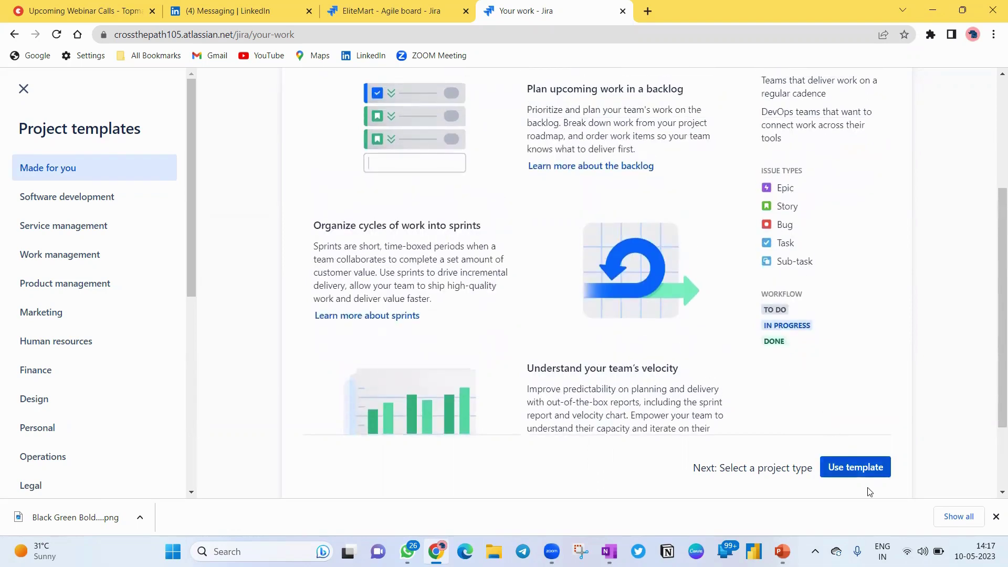
{"action": "left_click", "coordinate": [859, 467]}
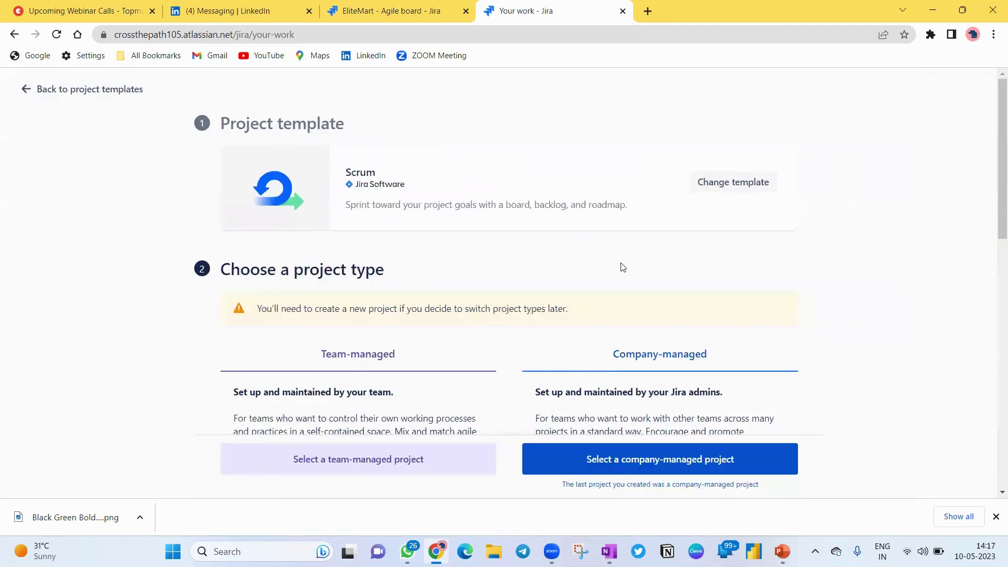
Step: Scroll through the team-managed versus company-managed project type comparison
{"action": "scroll", "coordinate": [623, 261], "scroll_direction": "down", "scroll_amount": 1}
{"action": "scroll", "coordinate": [587, 247], "scroll_direction": "down", "scroll_amount": 2}
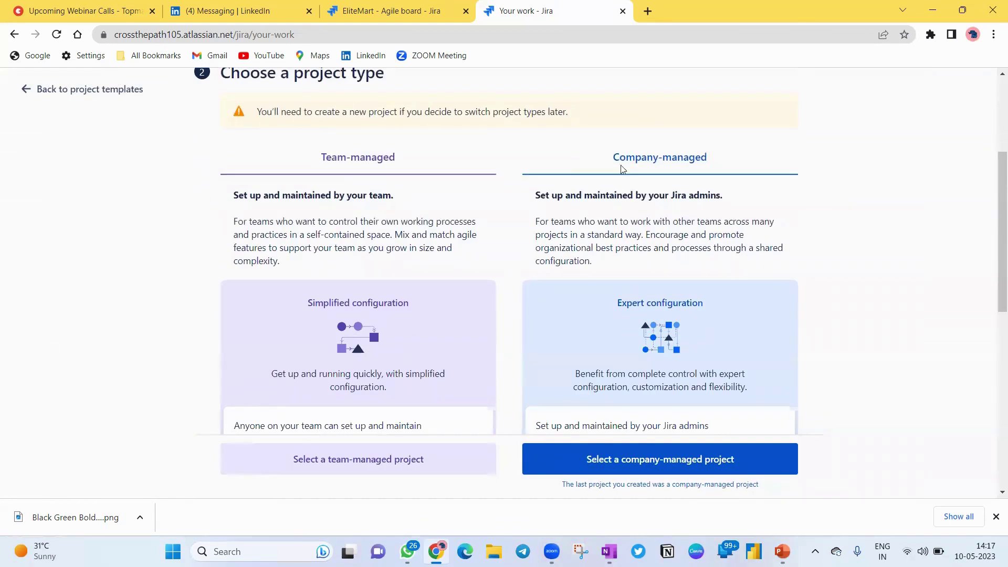
{"action": "scroll", "coordinate": [419, 242], "scroll_direction": "down", "scroll_amount": 1}
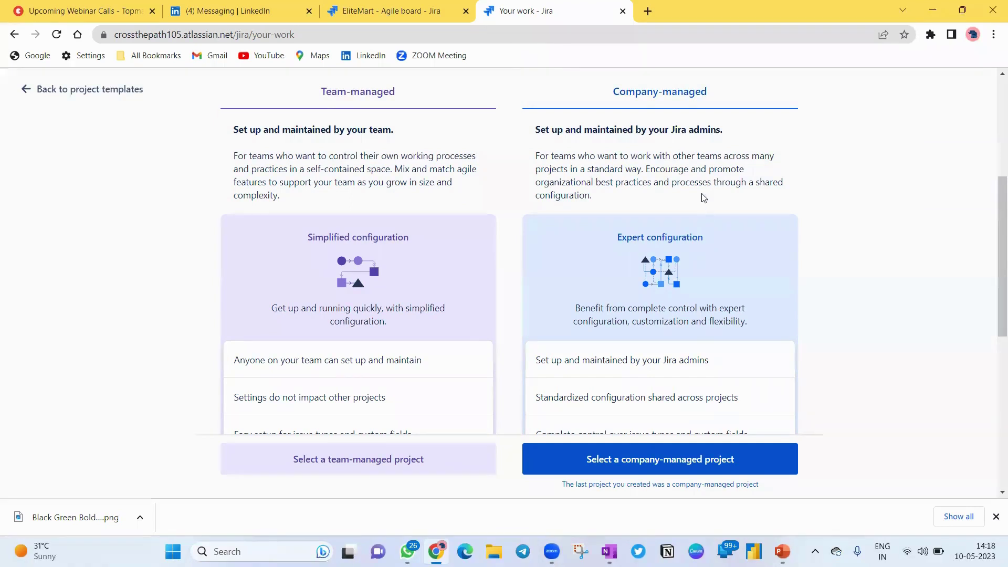
{"action": "scroll", "coordinate": [696, 169], "scroll_direction": "down", "scroll_amount": 1}
{"action": "scroll", "coordinate": [696, 169], "scroll_direction": "down", "scroll_amount": 2}
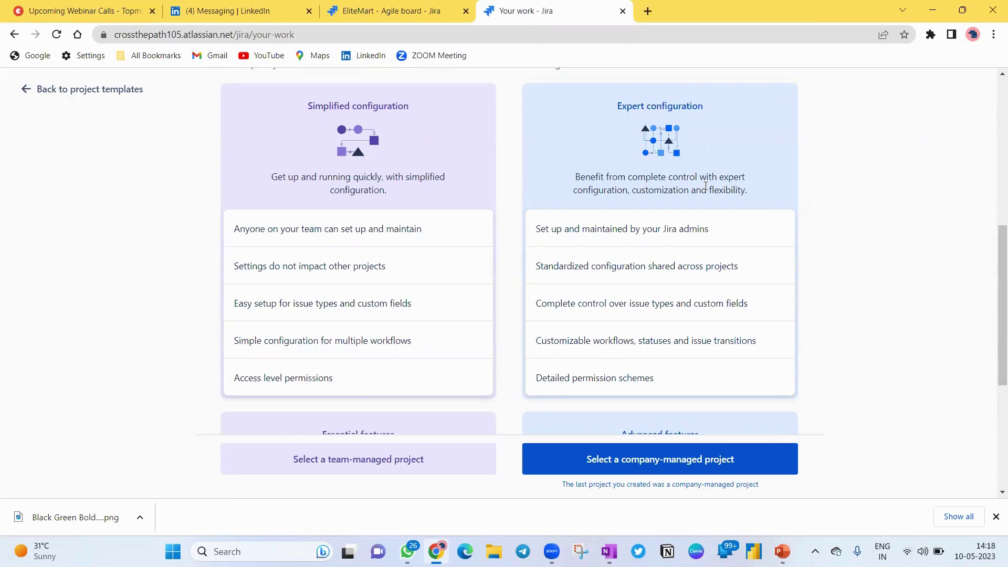
{"action": "scroll", "coordinate": [709, 252], "scroll_direction": "down", "scroll_amount": 5}
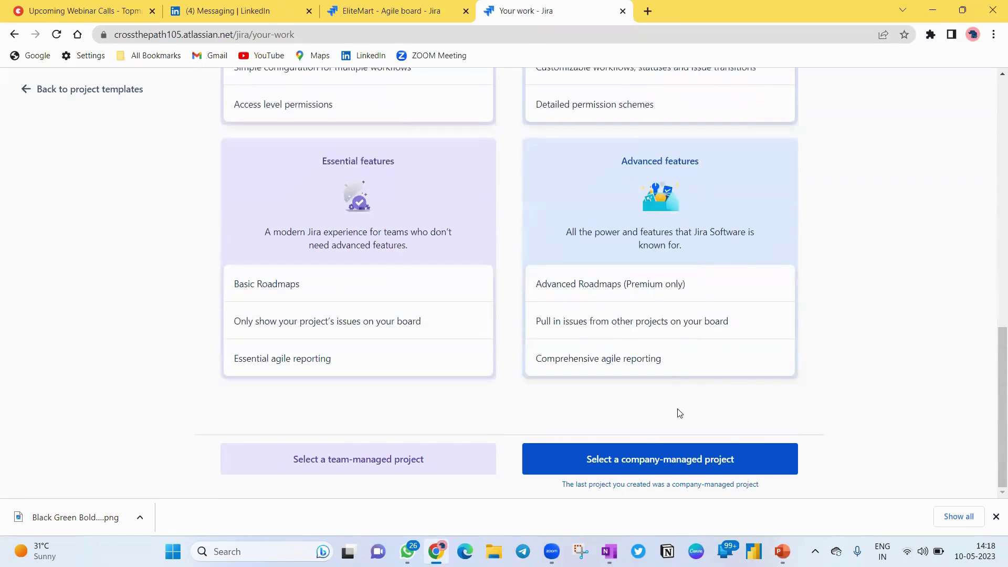
{"action": "left_click", "coordinate": [658, 464]}
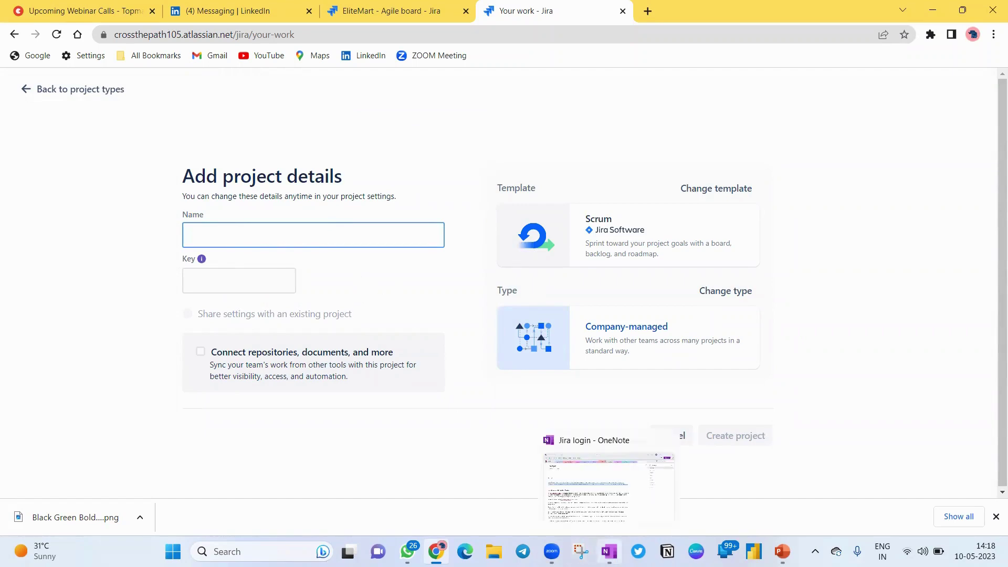
Step: Copy SGI_Banking_Website from the OneNote notes into Jira's project Name field
{"action": "left_click", "coordinate": [609, 552]}
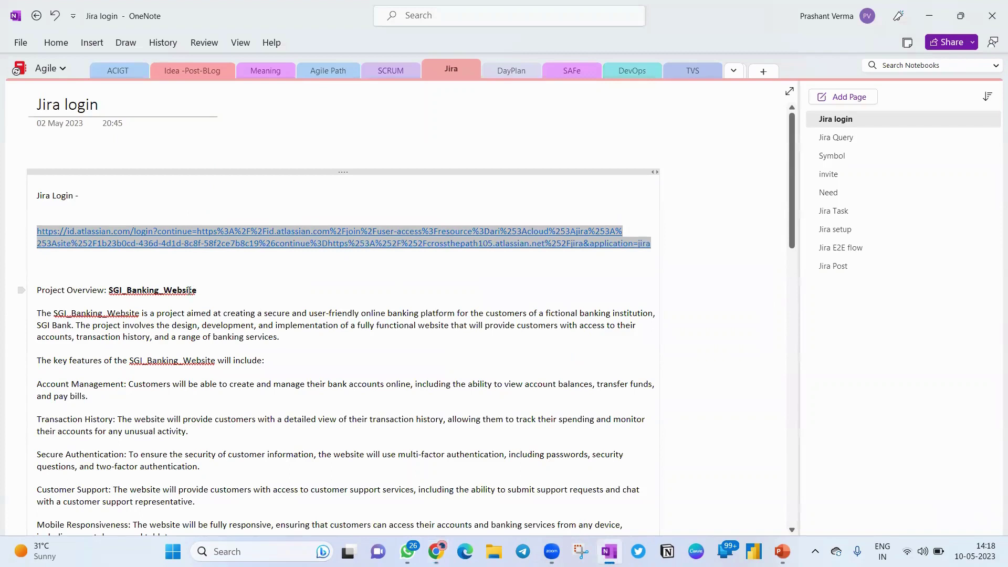
{"action": "left_click_drag", "start_coordinate": [211, 289], "coordinate": [111, 288]}
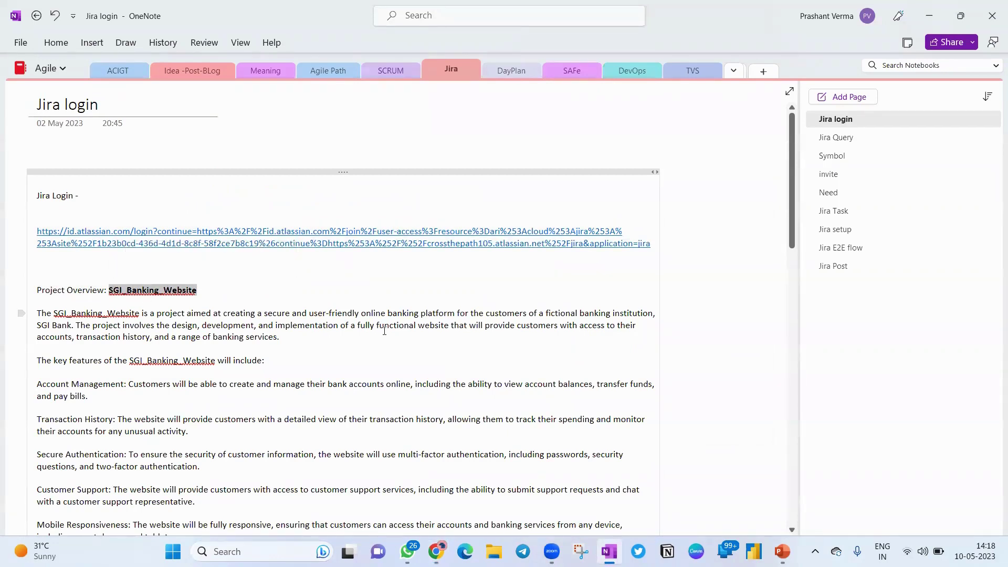
{"action": "key", "text": "alt+Tab"}
{"action": "type", "text": "SGI Banking Website"}
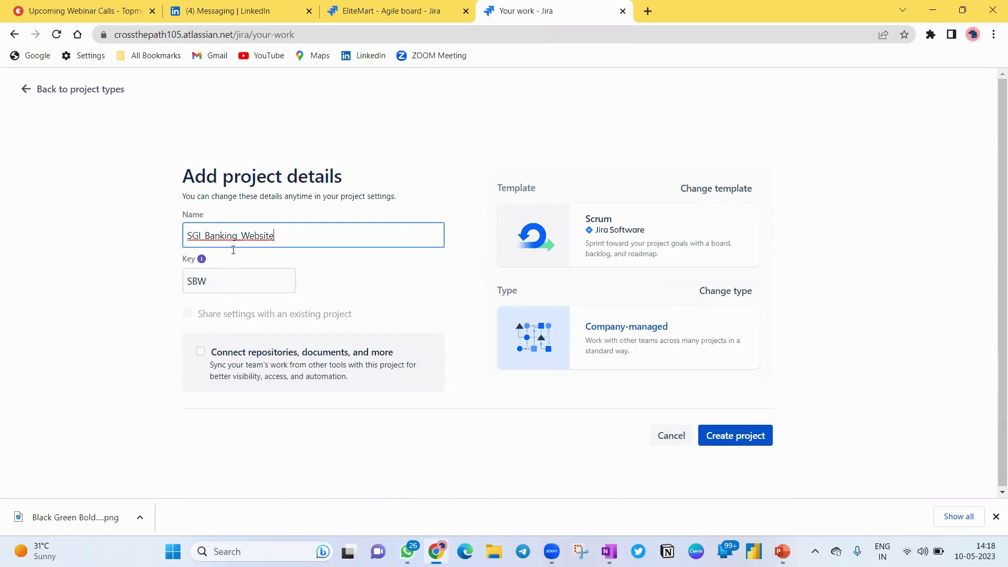
Step: Change the project key from SBW to SGB, since SGI is already taken
{"action": "left_click", "coordinate": [218, 280]}
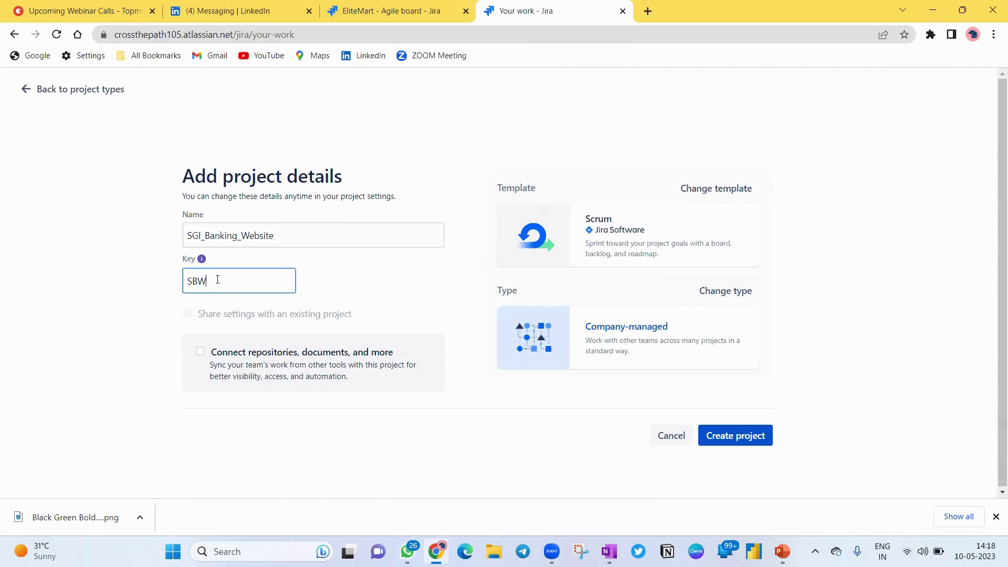
{"action": "key", "text": "BackSpace"}
{"action": "key", "text": "BackSpace"}
{"action": "key", "text": "BackSpace"}
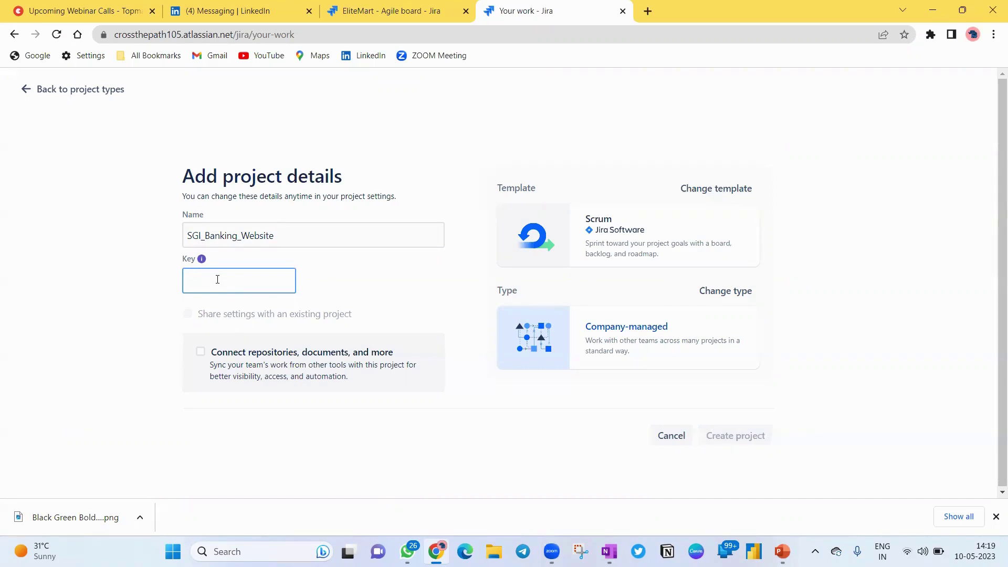
{"action": "type", "text": "SGI"}
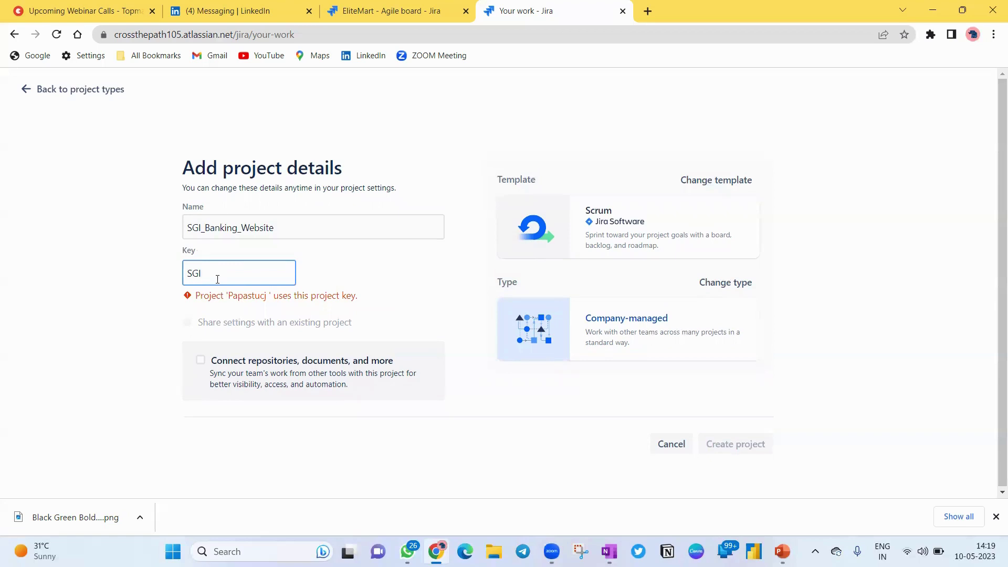
{"action": "key", "text": "BackSpace"}
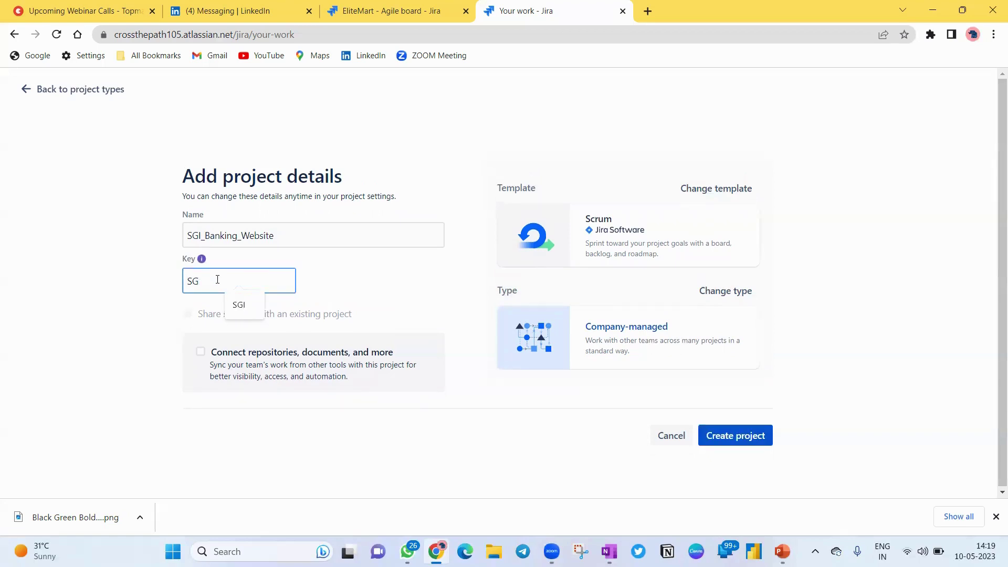
{"action": "type", "text": "B"}
Step: Create the SGI_Banking_Website project with key SGB
{"action": "left_click", "coordinate": [718, 429]}
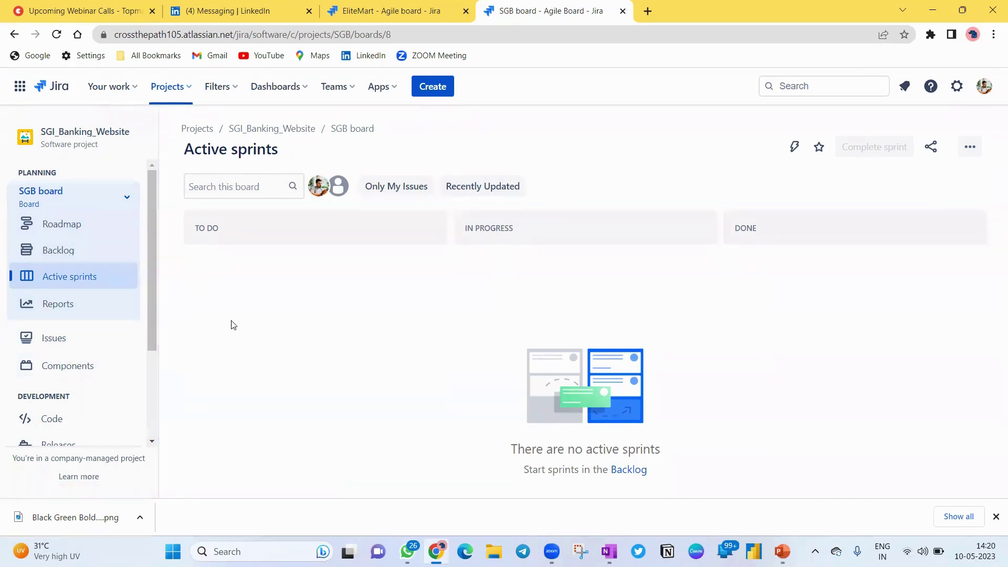
Step: Show slide 4, MODULE 1 on Agile Project Management in Jira, in the PowerPoint workshop deck
{"action": "left_click", "coordinate": [781, 552]}
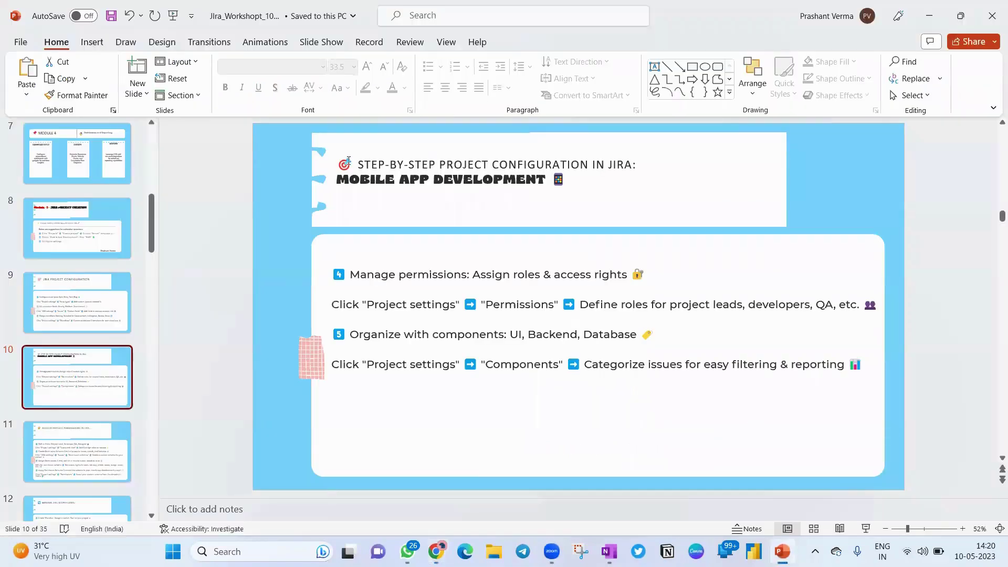
{"action": "left_click_drag", "start_coordinate": [150, 223], "coordinate": [156, 145]}
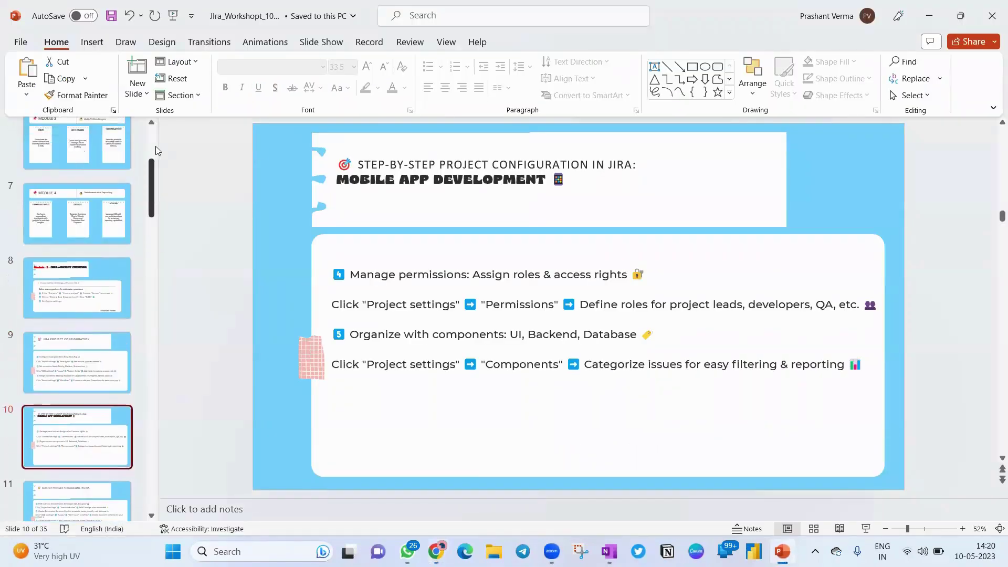
{"action": "left_click", "coordinate": [53, 401]}
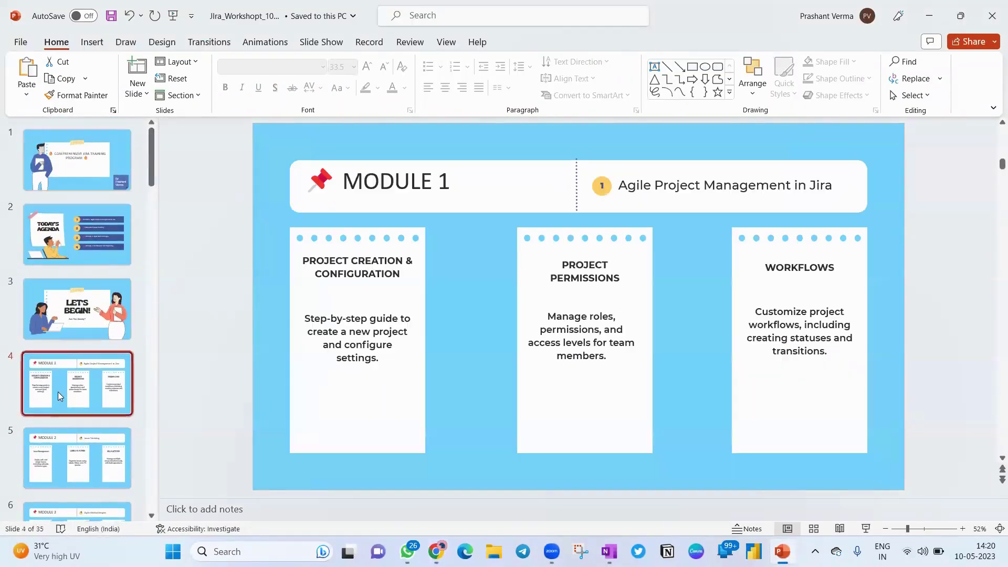